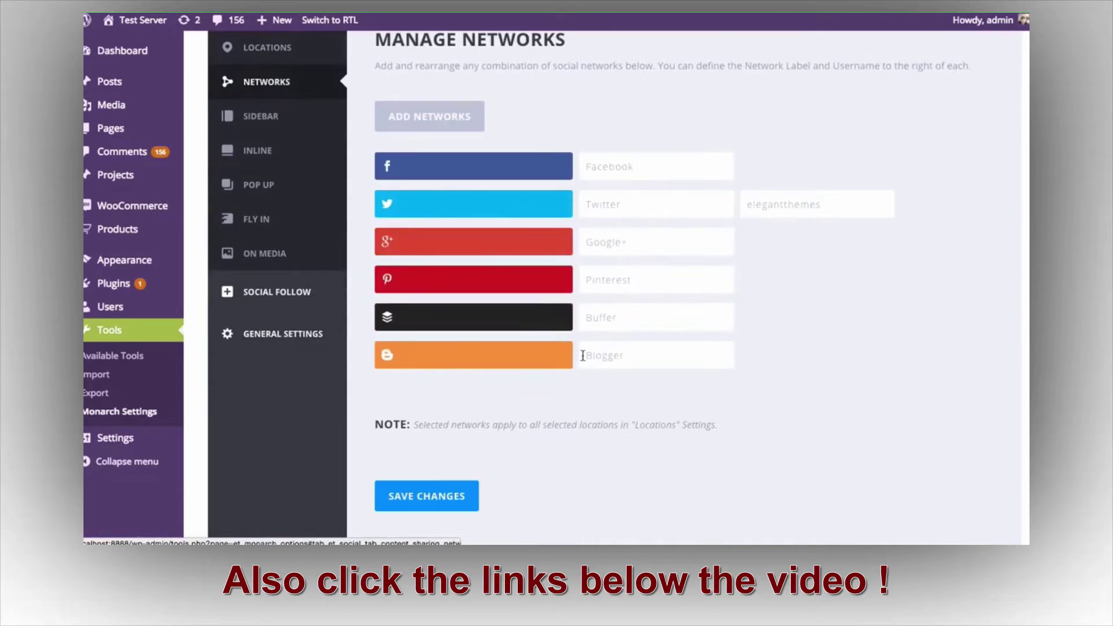
Remove Blogger from the managed networks, enable the fly-in's Display 'All Networks' Button option, and save the changes
{"action": "left_click", "coordinate": [559, 355]}
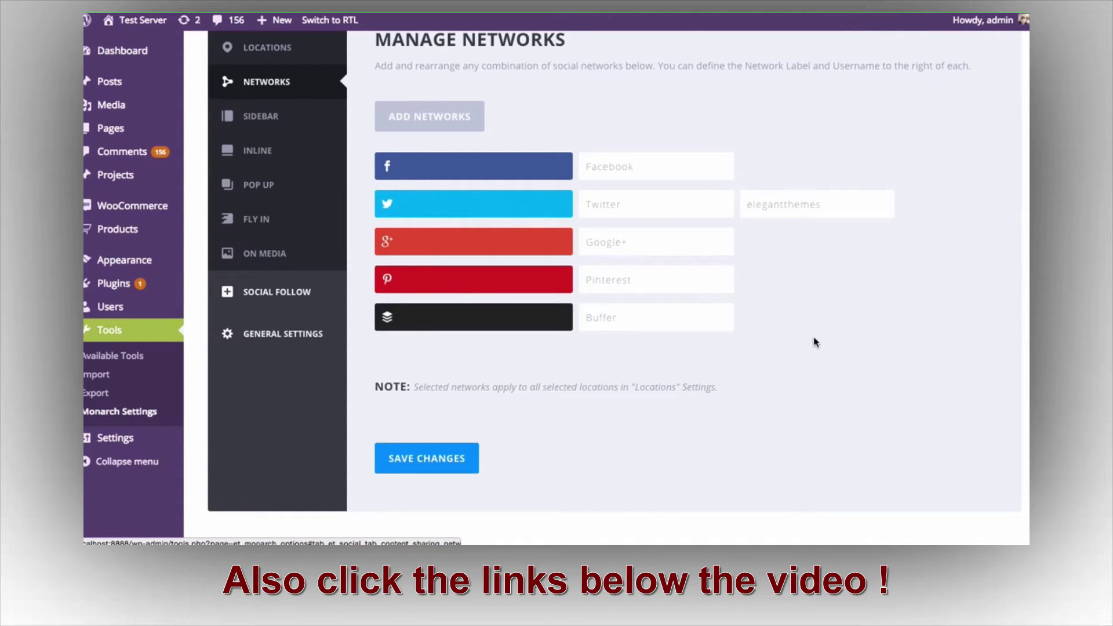
{"action": "left_click", "coordinate": [298, 214]}
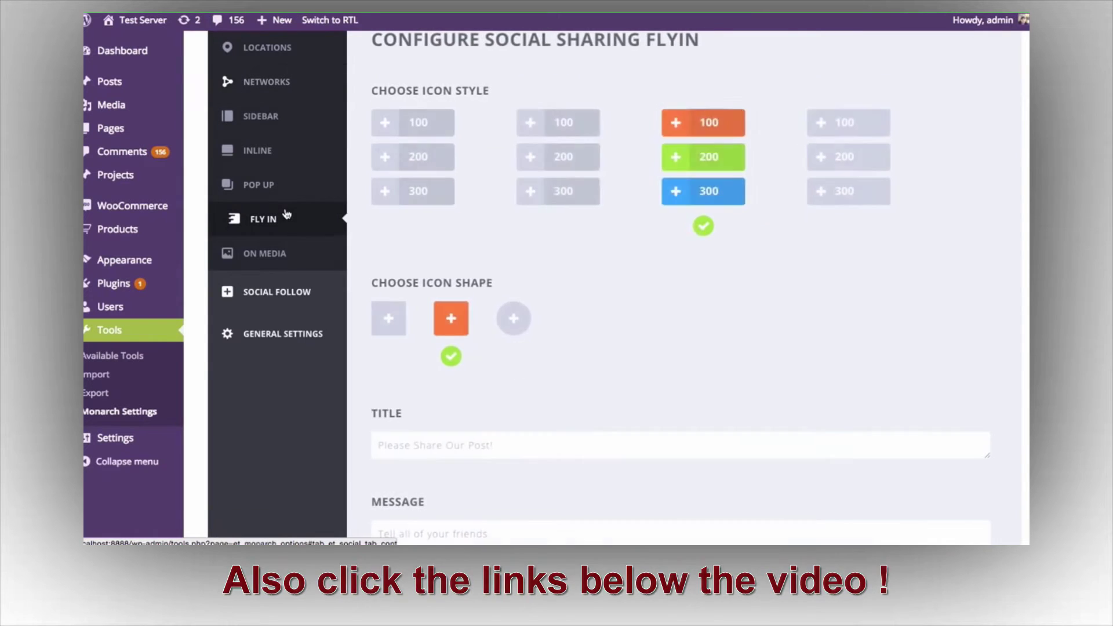
{"action": "scroll", "coordinate": [736, 267], "scroll_direction": "down", "scroll_amount": 15}
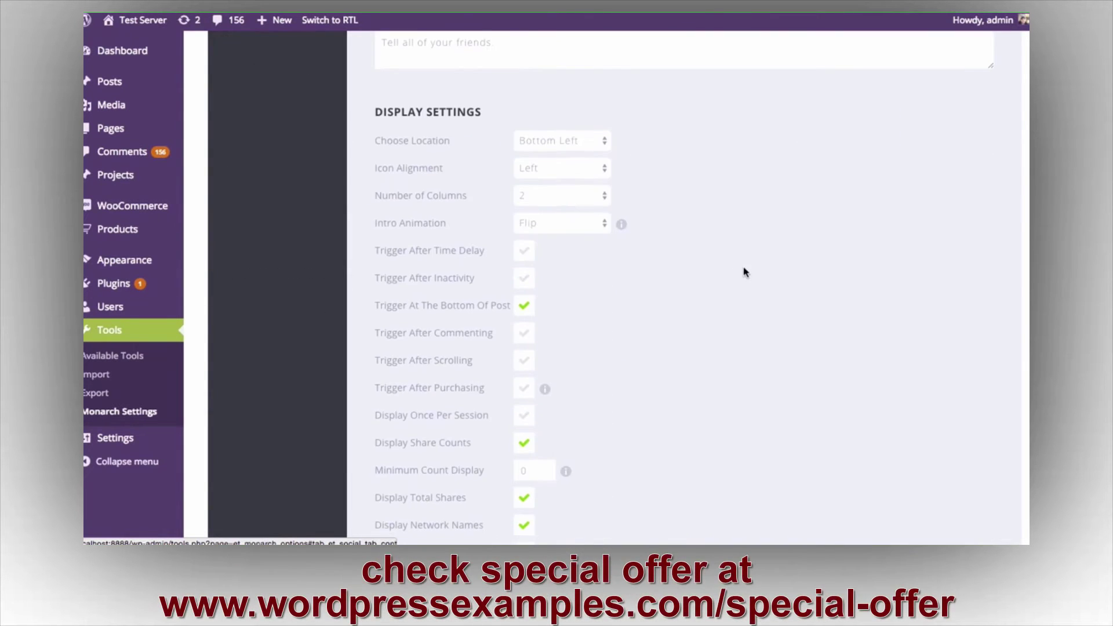
{"action": "left_click", "coordinate": [524, 311]}
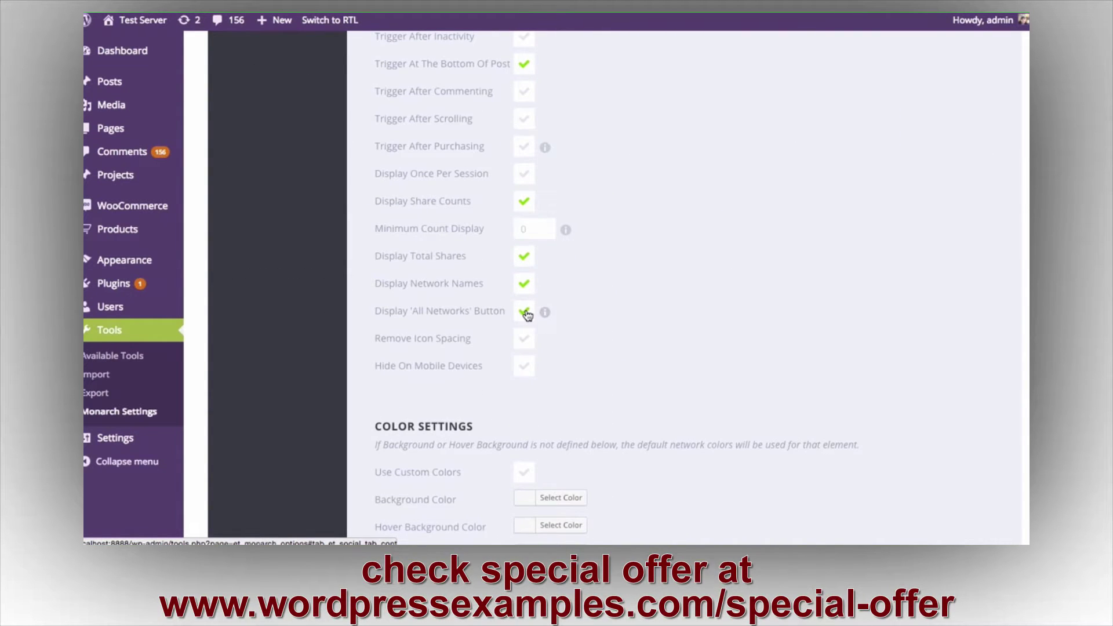
{"action": "scroll", "coordinate": [642, 306], "scroll_direction": "down", "scroll_amount": 1}
{"action": "scroll", "coordinate": [642, 306], "scroll_direction": "down", "scroll_amount": 5}
{"action": "left_click", "coordinate": [447, 371]}
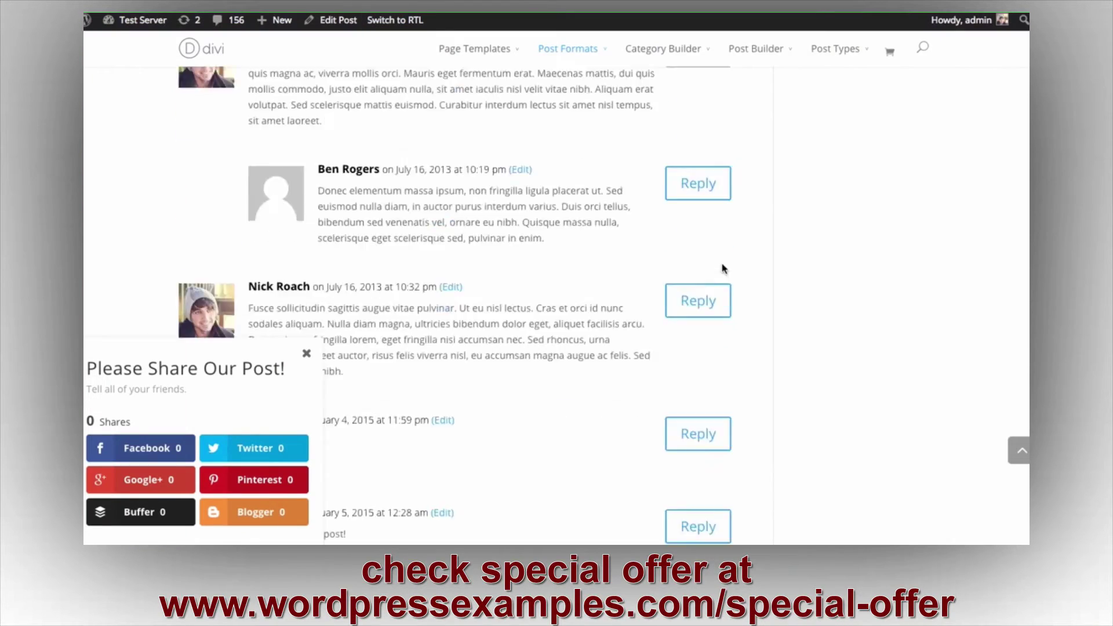
Preview the fly-in on the sample post, including its complete list of networks, and close that list
{"action": "scroll", "coordinate": [736, 269], "scroll_direction": "up", "scroll_amount": 20}
{"action": "scroll", "coordinate": [740, 241], "scroll_direction": "down", "scroll_amount": 10}
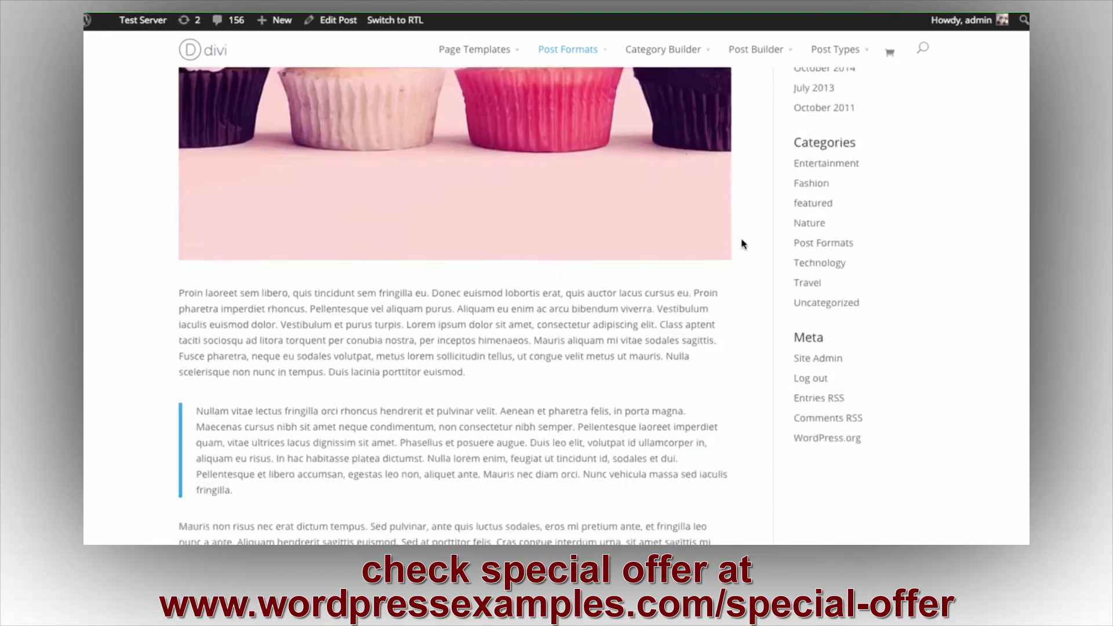
{"action": "scroll", "coordinate": [740, 239], "scroll_direction": "down", "scroll_amount": 10}
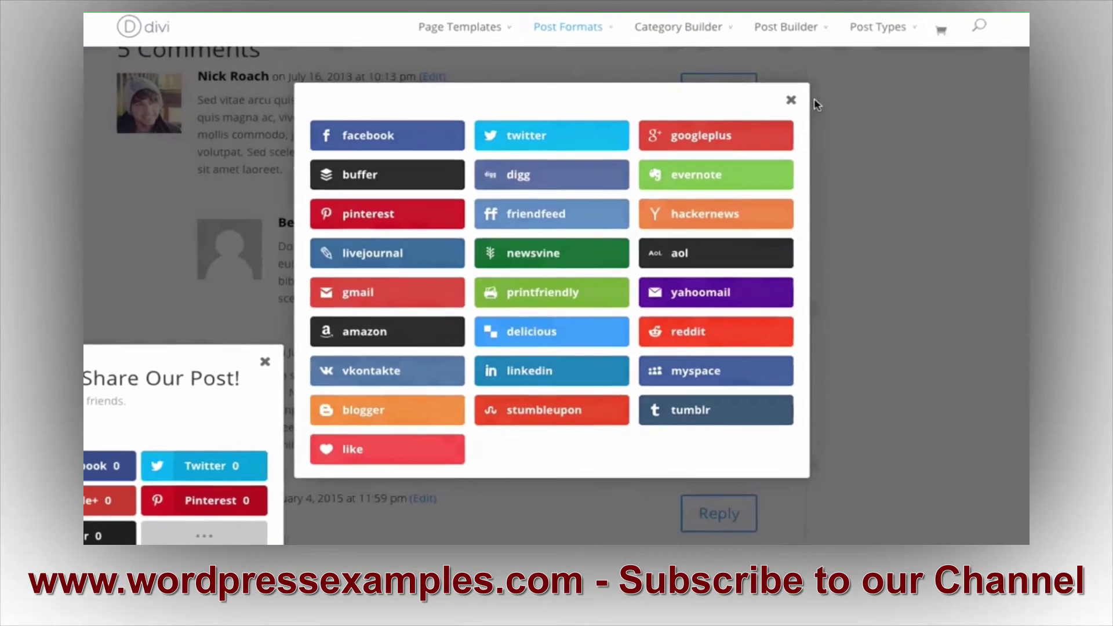
{"action": "left_click", "coordinate": [847, 69]}
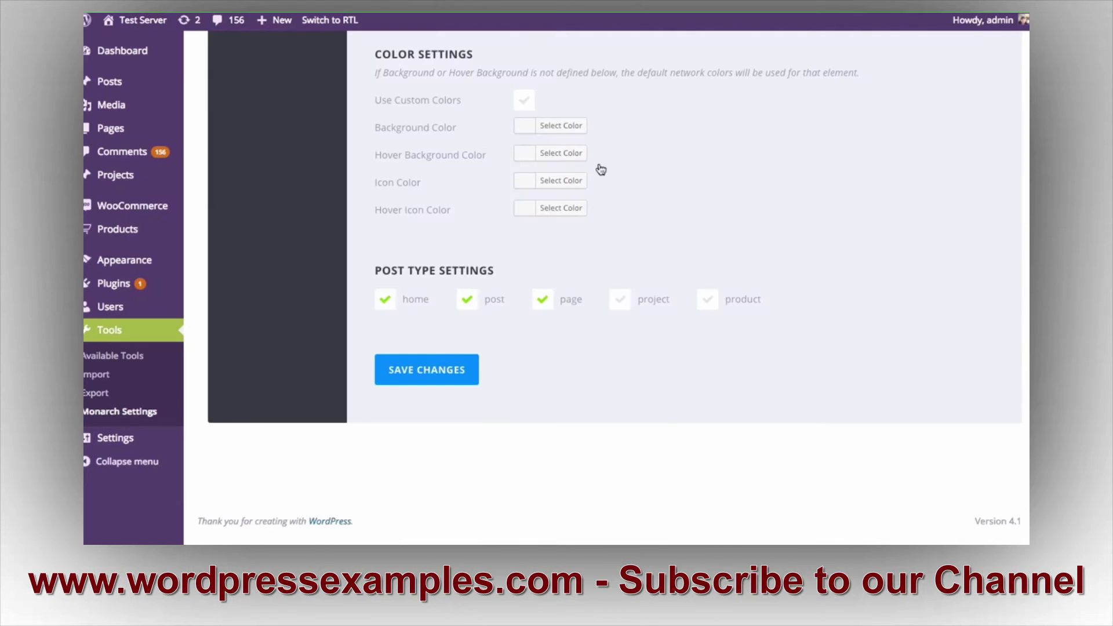
Save the fly-in with Remove Icon Spacing enabled and check its appearance on the sample post
{"action": "scroll", "coordinate": [717, 241], "scroll_direction": "up", "scroll_amount": 5}
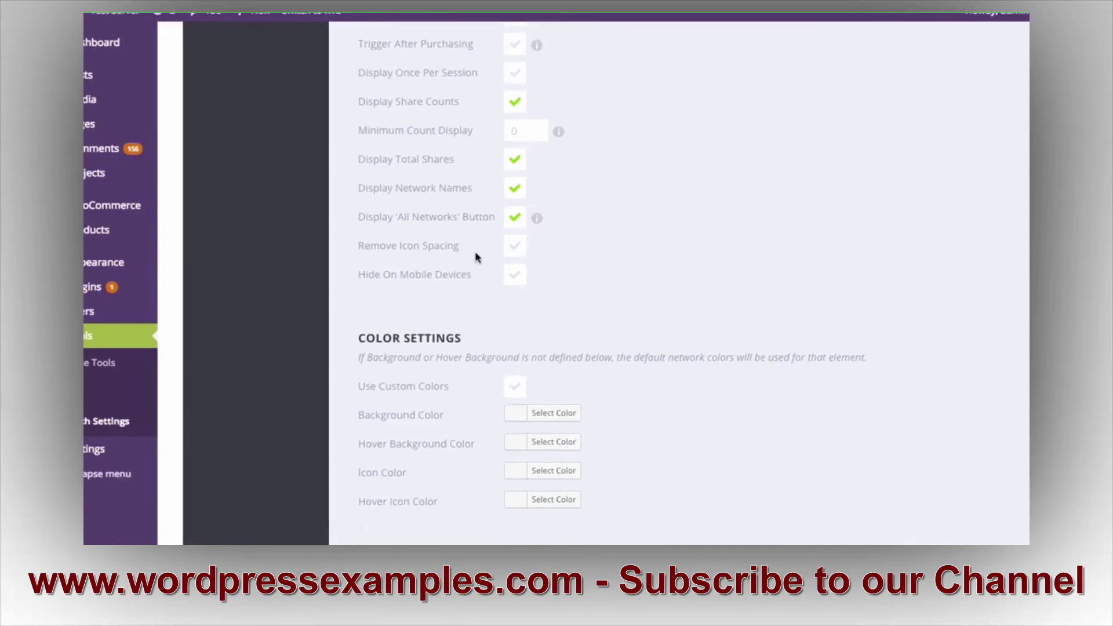
{"action": "left_click", "coordinate": [514, 246]}
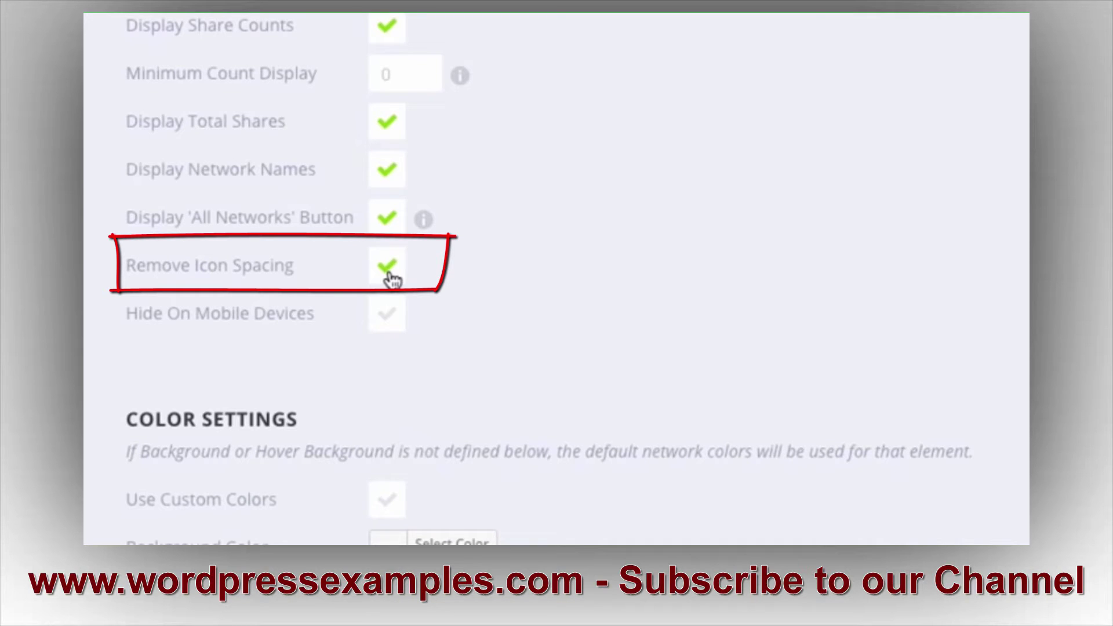
{"action": "left_click", "coordinate": [387, 267]}
{"action": "left_click", "coordinate": [387, 266]}
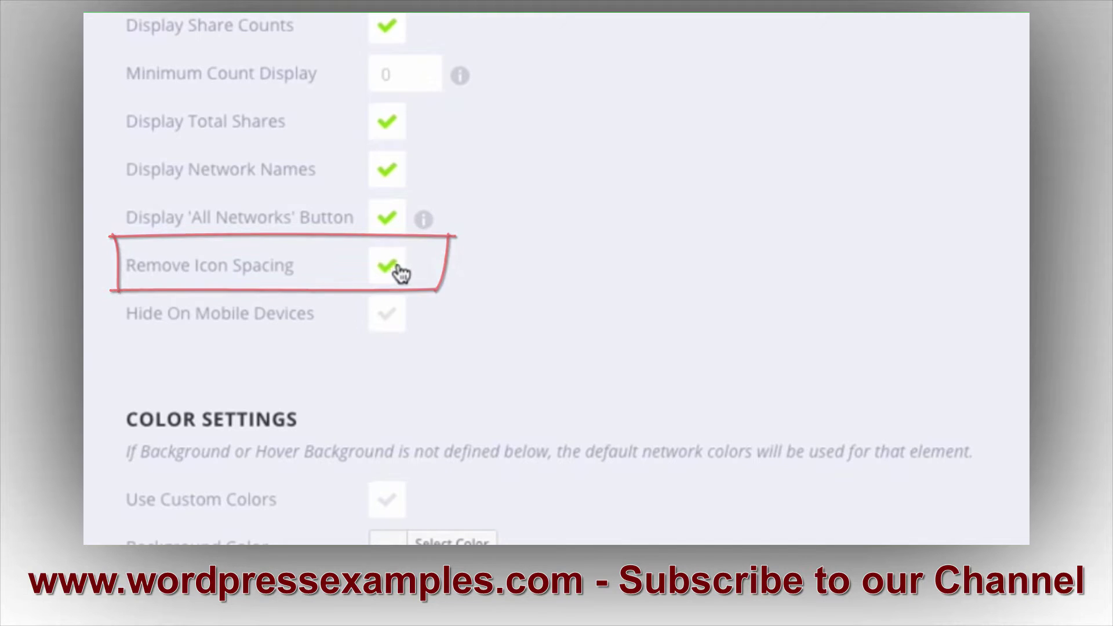
{"action": "scroll", "coordinate": [680, 292], "scroll_direction": "down", "scroll_amount": 5}
{"action": "left_click", "coordinate": [314, 433]}
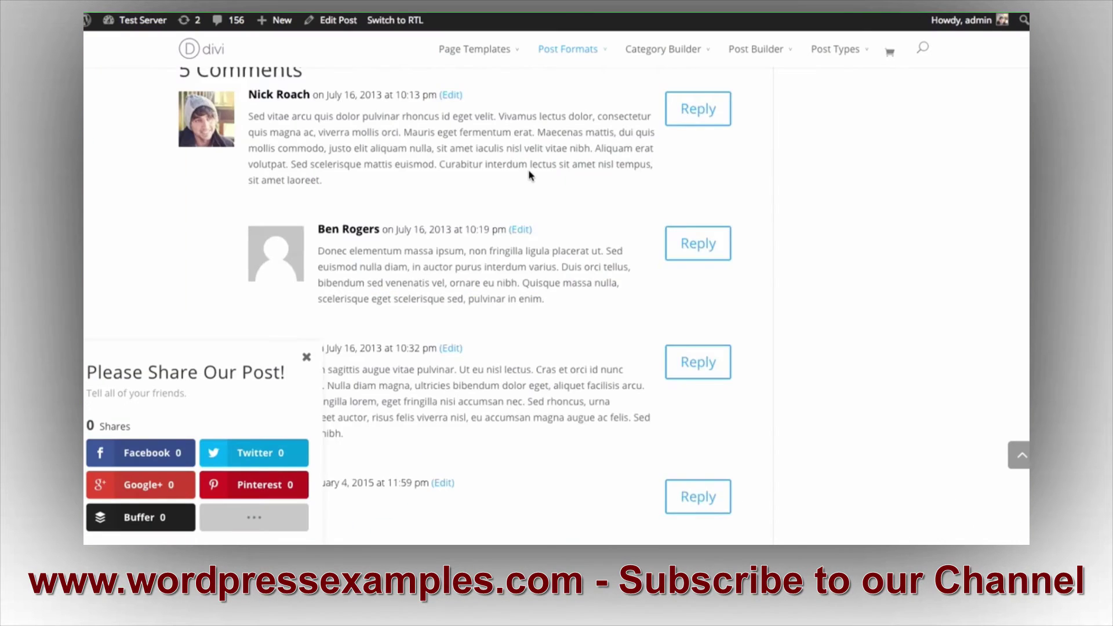
{"action": "scroll", "coordinate": [529, 176], "scroll_direction": "up", "scroll_amount": 4}
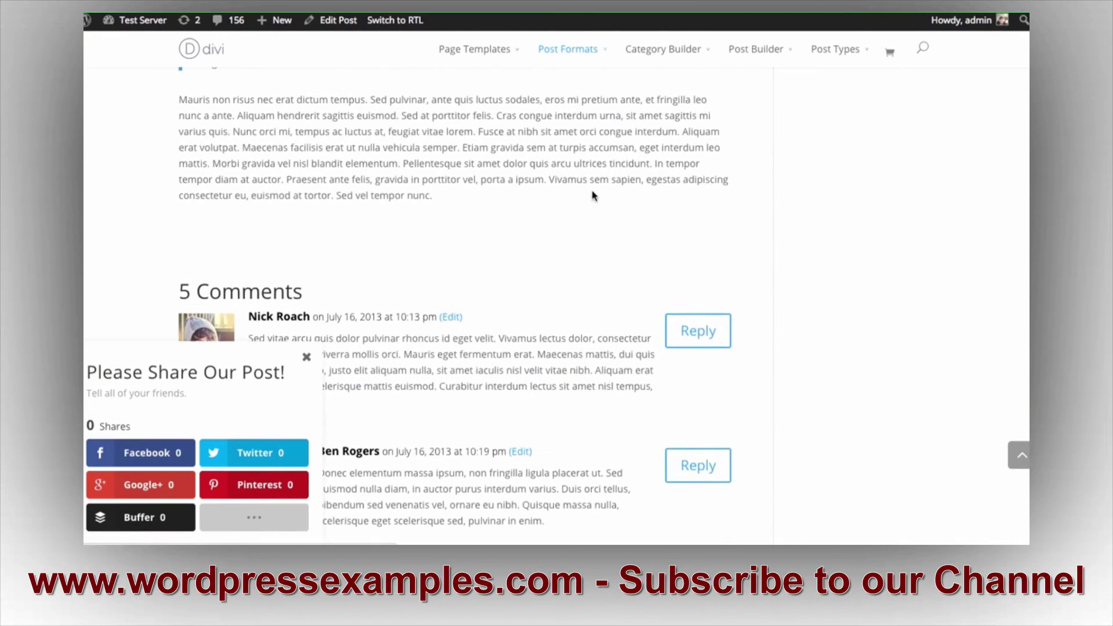
{"action": "scroll", "coordinate": [568, 206], "scroll_direction": "down", "scroll_amount": 8}
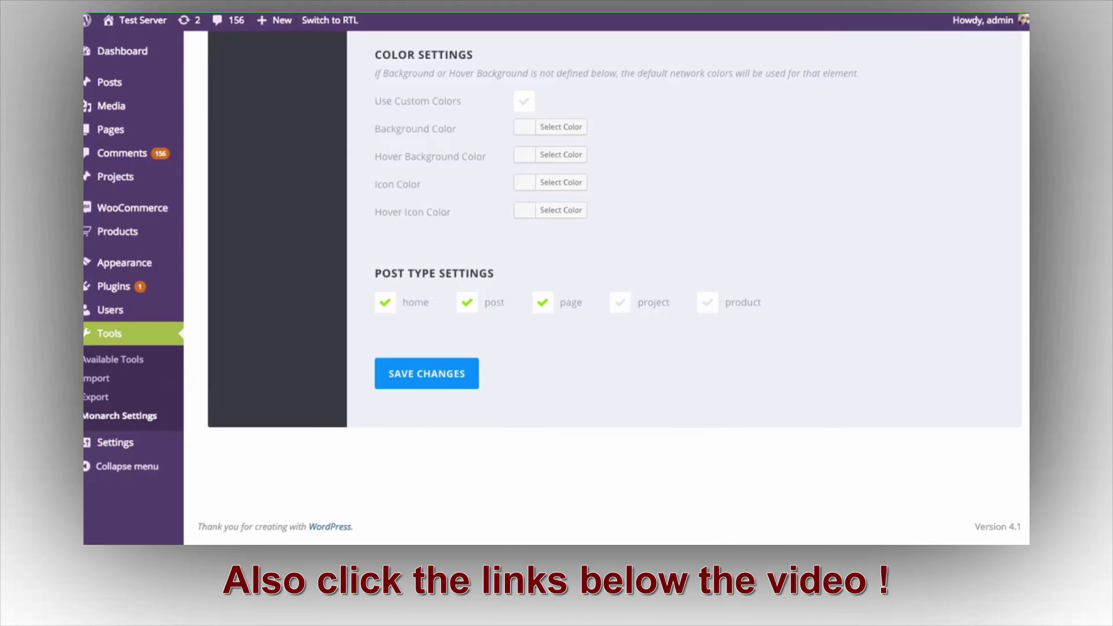
Try the Hide On Mobile Devices option for the fly-in
{"action": "scroll", "coordinate": [771, 268], "scroll_direction": "up", "scroll_amount": 5}
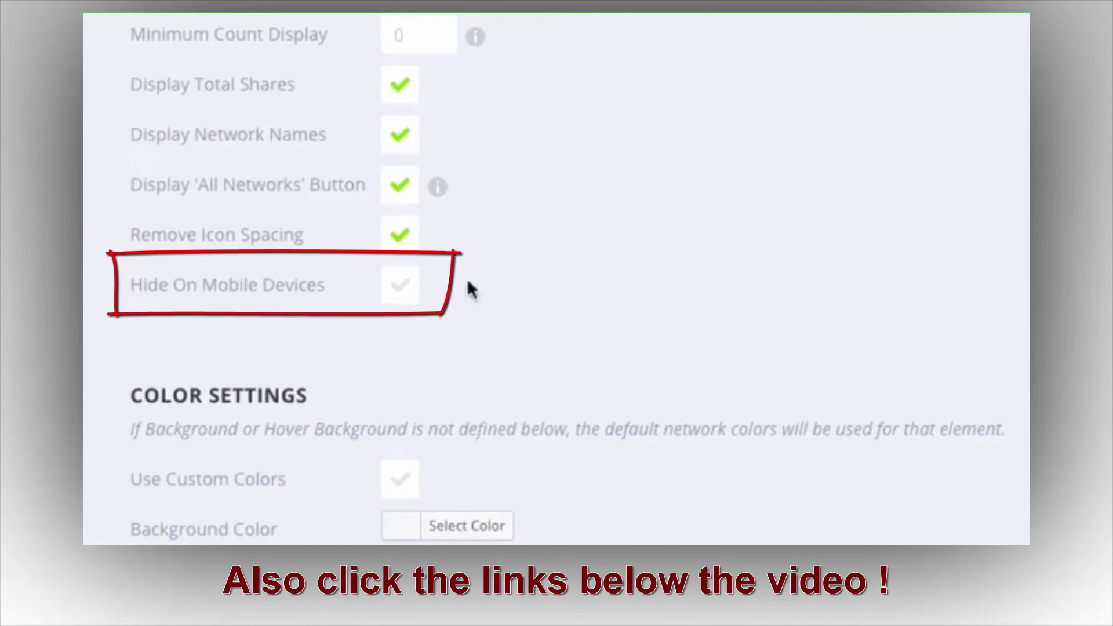
{"action": "left_click", "coordinate": [405, 296]}
{"action": "left_click", "coordinate": [406, 296]}
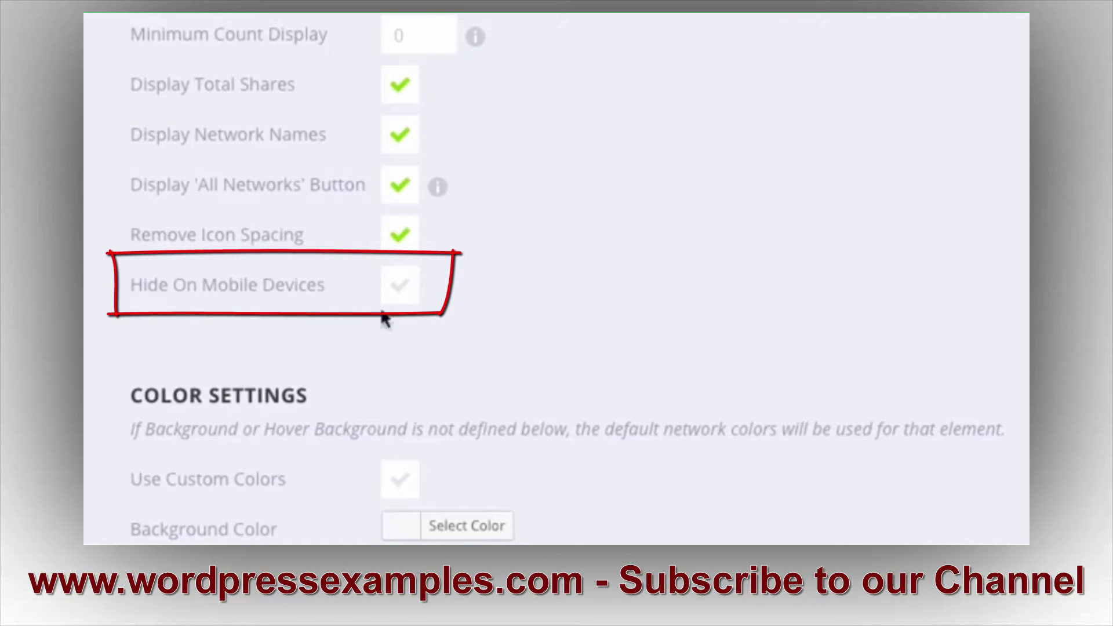
{"action": "left_click", "coordinate": [396, 284]}
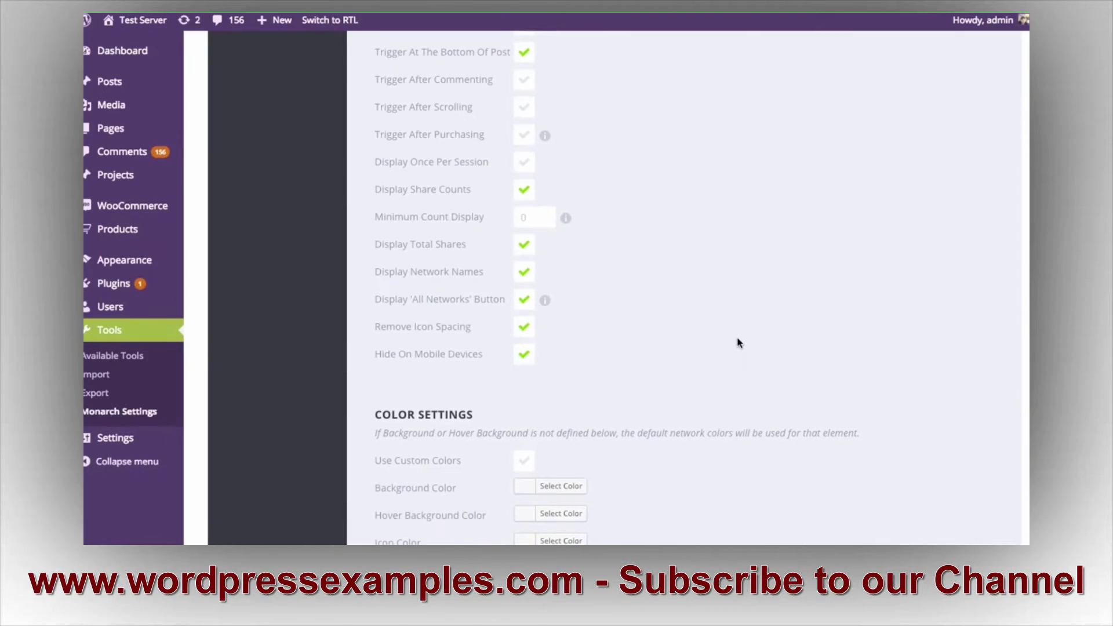
Enable custom colors for the fly-in, with an orange background color and a red hover background color
{"action": "scroll", "coordinate": [747, 325], "scroll_direction": "down", "scroll_amount": 4}
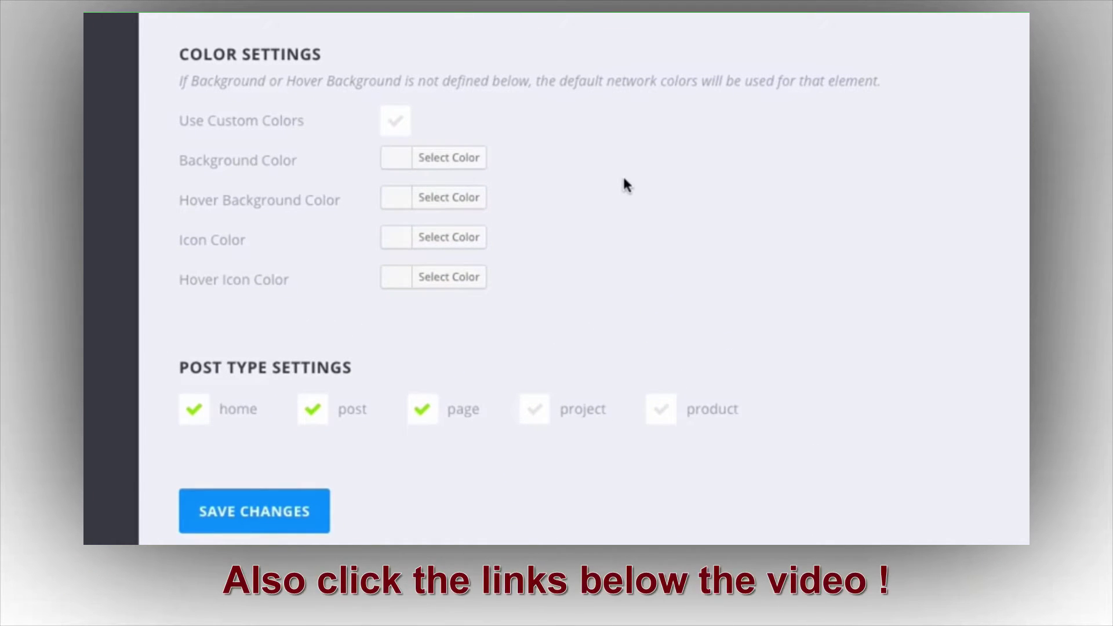
{"action": "scroll", "coordinate": [556, 243], "scroll_direction": "down", "scroll_amount": 1}
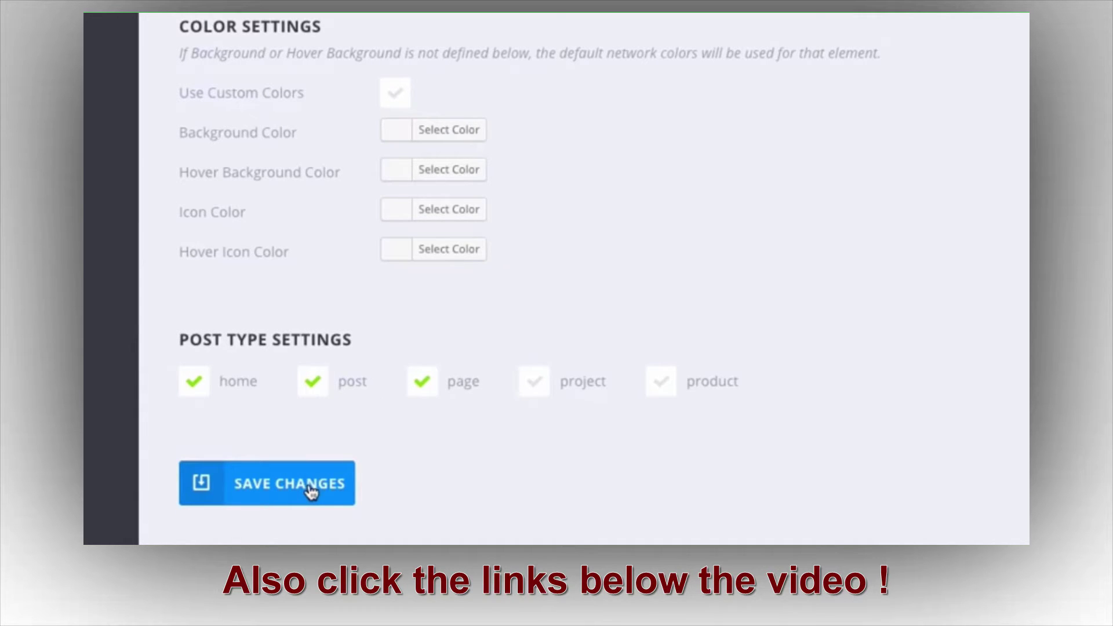
{"action": "left_click", "coordinate": [396, 95]}
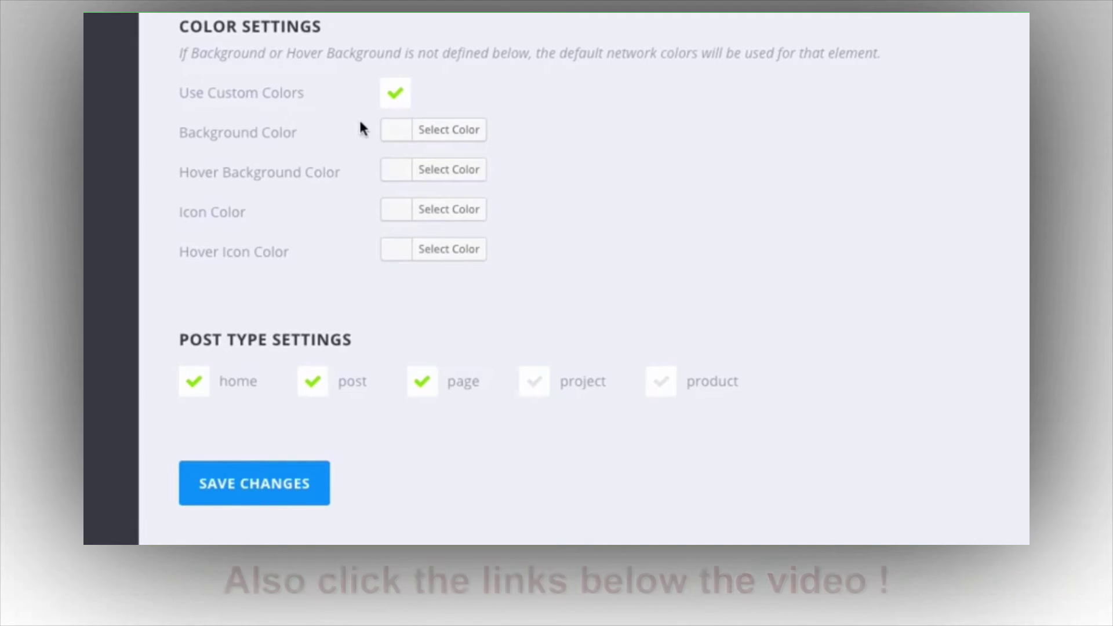
{"action": "left_click", "coordinate": [398, 134]}
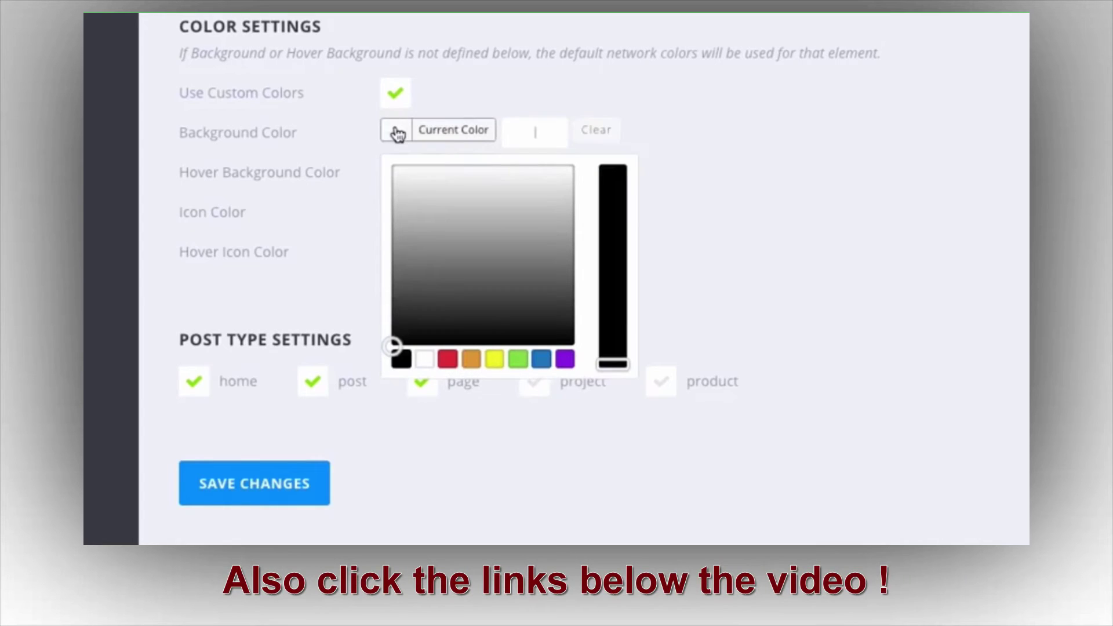
{"action": "left_click", "coordinate": [472, 361]}
{"action": "left_click", "coordinate": [758, 213]}
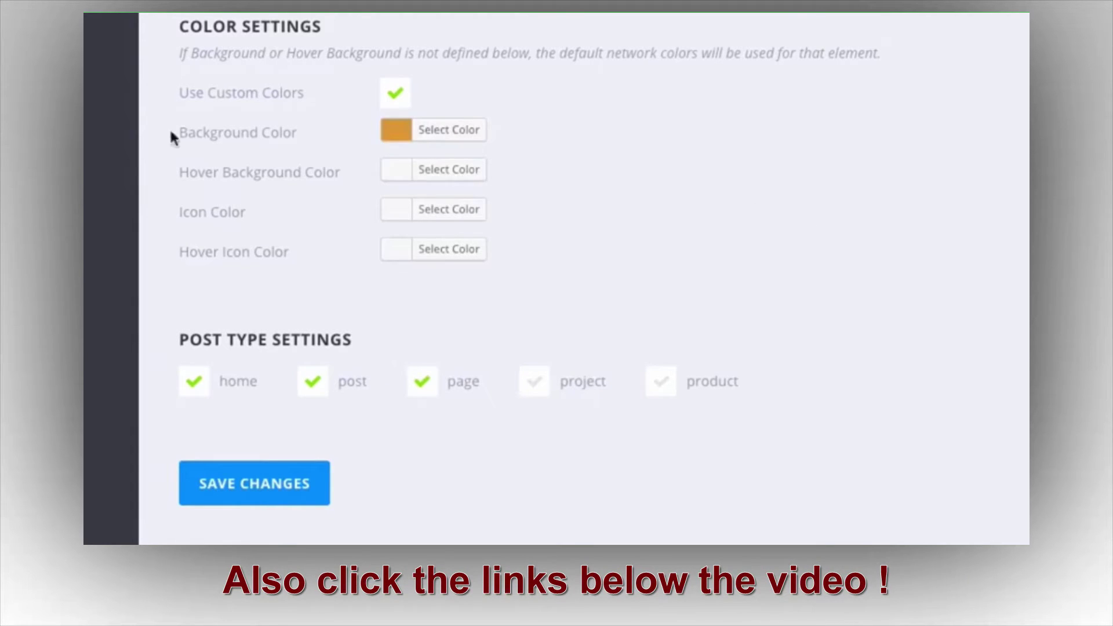
{"action": "left_click", "coordinate": [392, 171]}
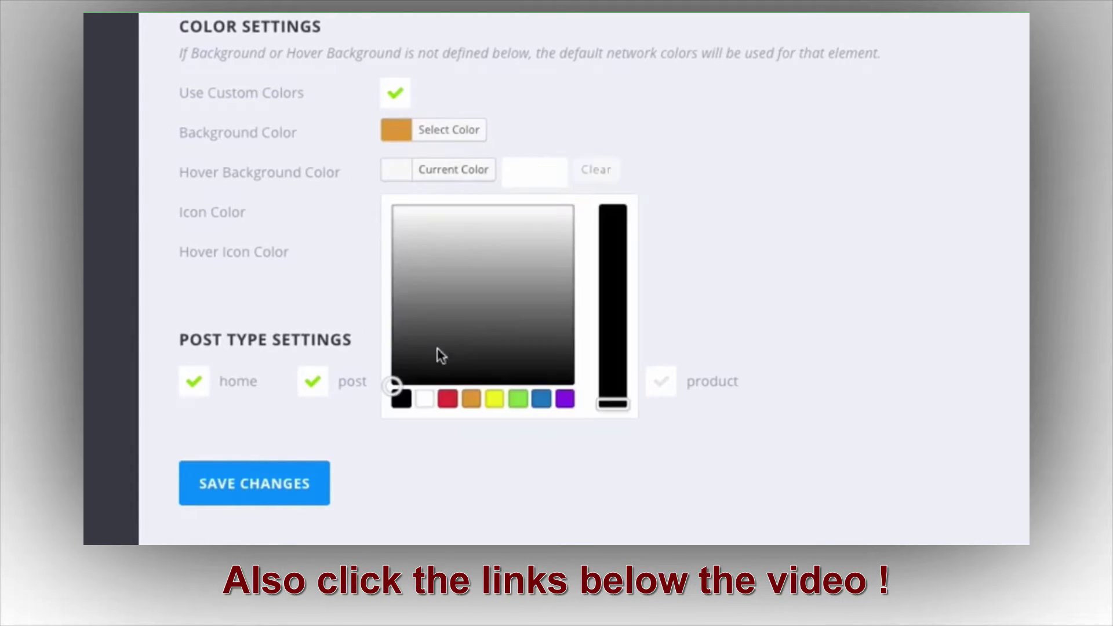
{"action": "left_click", "coordinate": [451, 399]}
{"action": "left_click", "coordinate": [728, 81]}
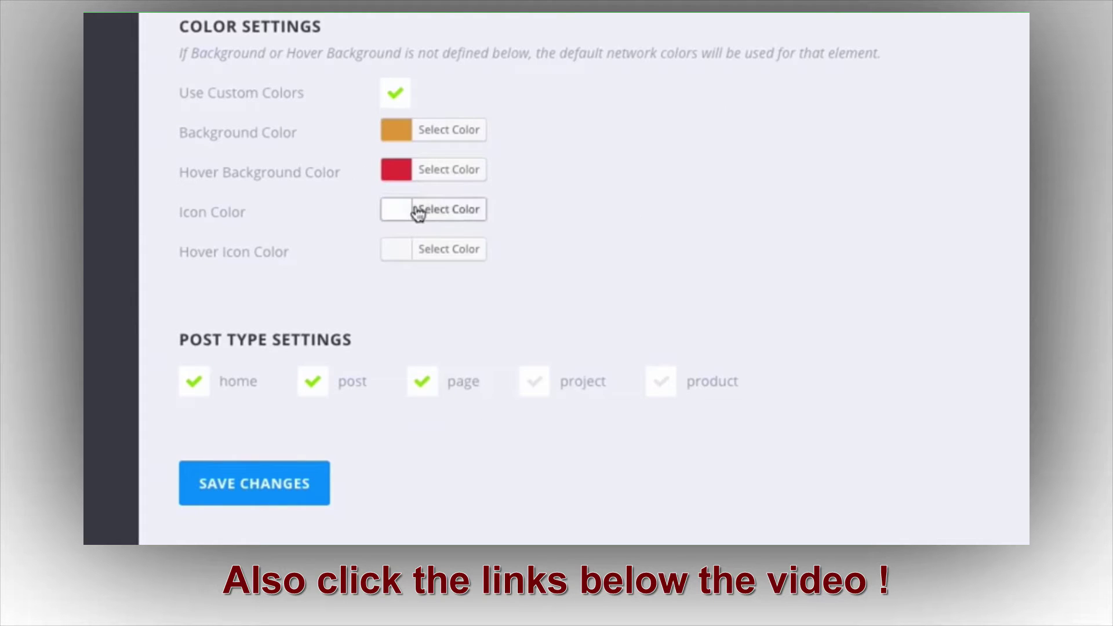
Set the fly-in's icon color and hover icon color to white and save the changes
{"action": "left_click", "coordinate": [388, 216]}
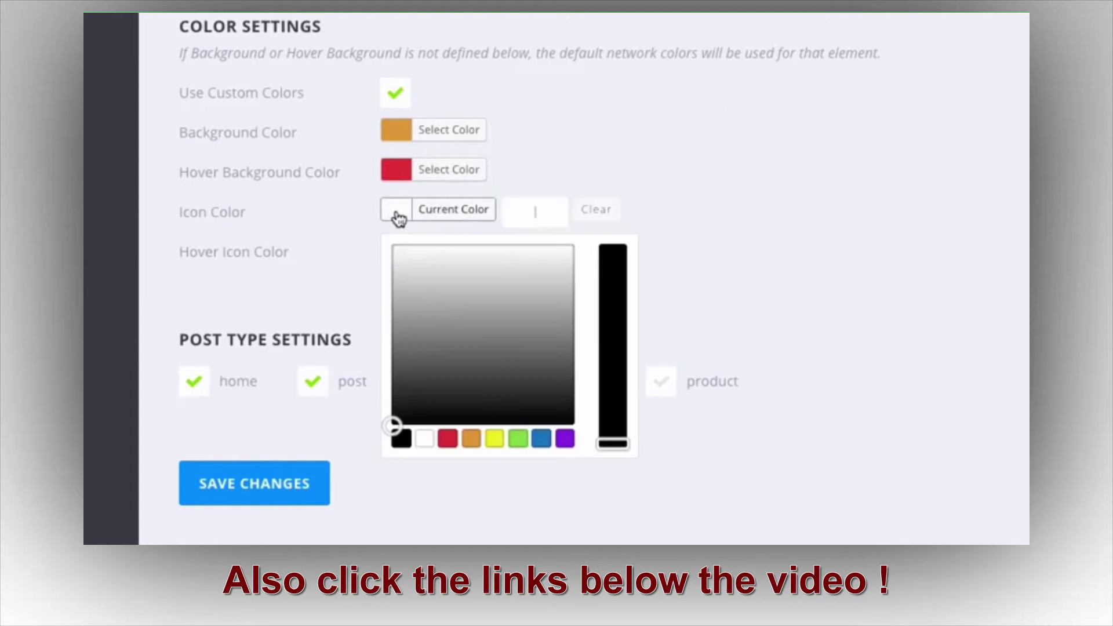
{"action": "left_click", "coordinate": [424, 438]}
{"action": "left_click", "coordinate": [342, 266]}
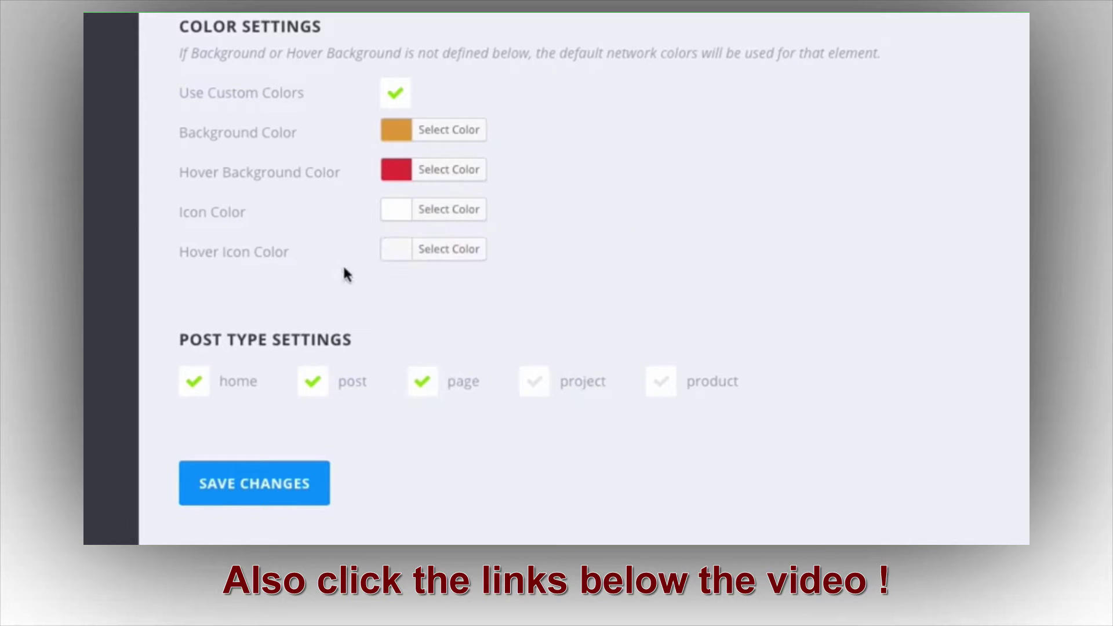
{"action": "left_click", "coordinate": [396, 249]}
{"action": "left_click", "coordinate": [424, 478]}
{"action": "left_click", "coordinate": [605, 375]}
{"action": "left_click", "coordinate": [275, 488]}
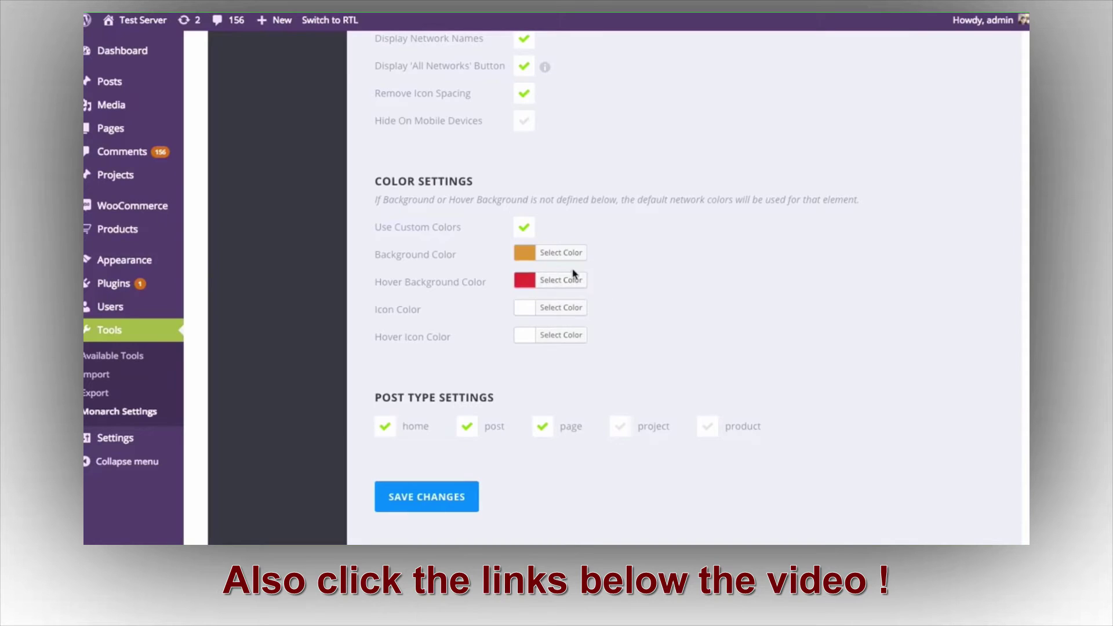
Set the fly-in's background color and hover background color to light gray
{"action": "left_click", "coordinate": [525, 259]}
{"action": "left_click_drag", "start_coordinate": [673, 400], "coordinate": [674, 428]}
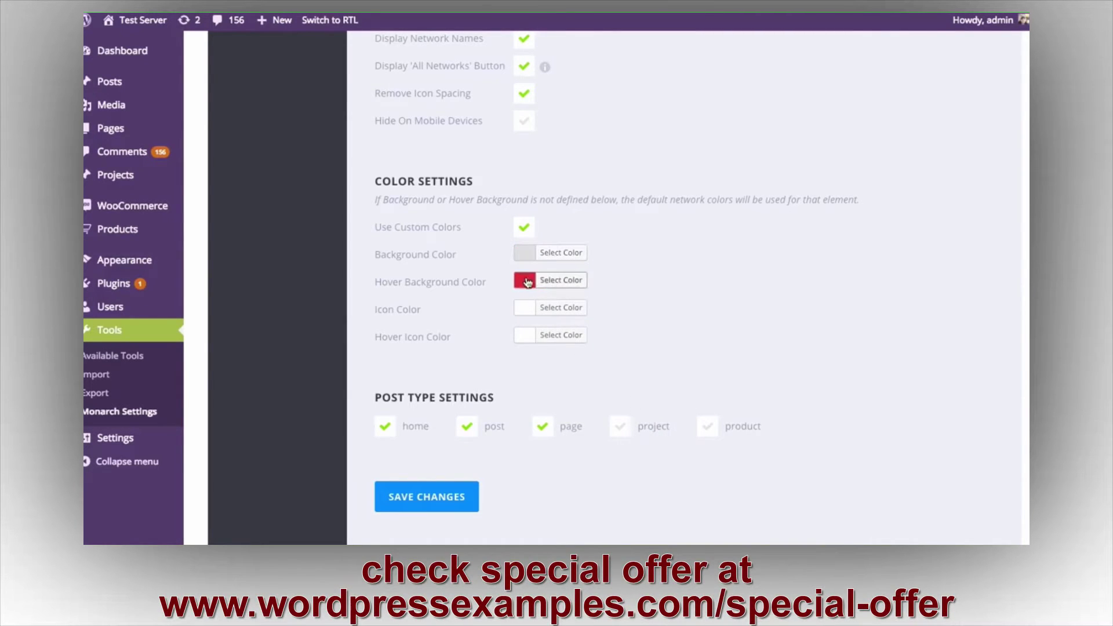
{"action": "left_click", "coordinate": [558, 280]}
{"action": "left_click_drag", "start_coordinate": [672, 420], "coordinate": [675, 443]}
{"action": "left_click", "coordinate": [718, 434]}
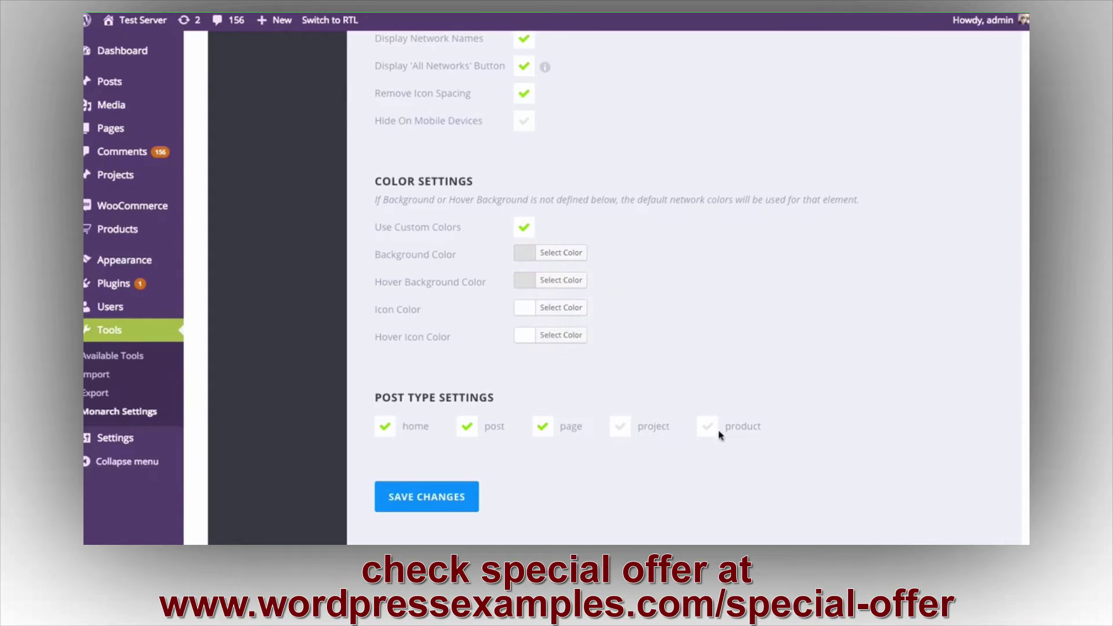
Set the fly-in's icon color and hover icon color to black, and check the fly-in on the sample post
{"action": "left_click", "coordinate": [532, 314]}
{"action": "left_click", "coordinate": [527, 466]}
{"action": "left_click", "coordinate": [525, 341]}
{"action": "left_click", "coordinate": [528, 493]}
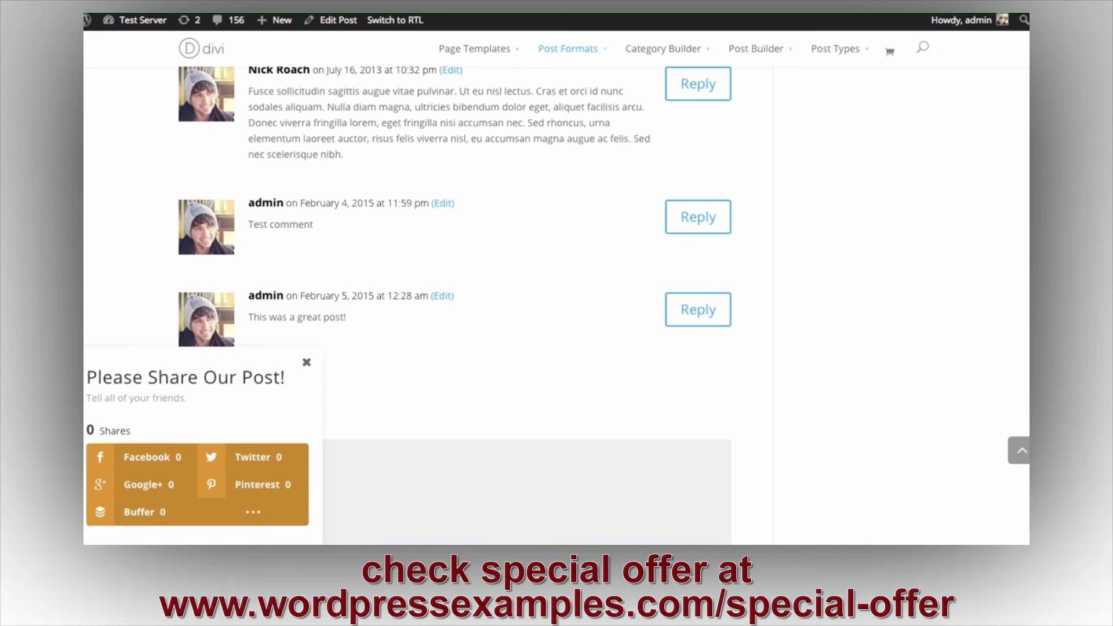
{"action": "scroll", "coordinate": [819, 282], "scroll_direction": "down", "scroll_amount": 5}
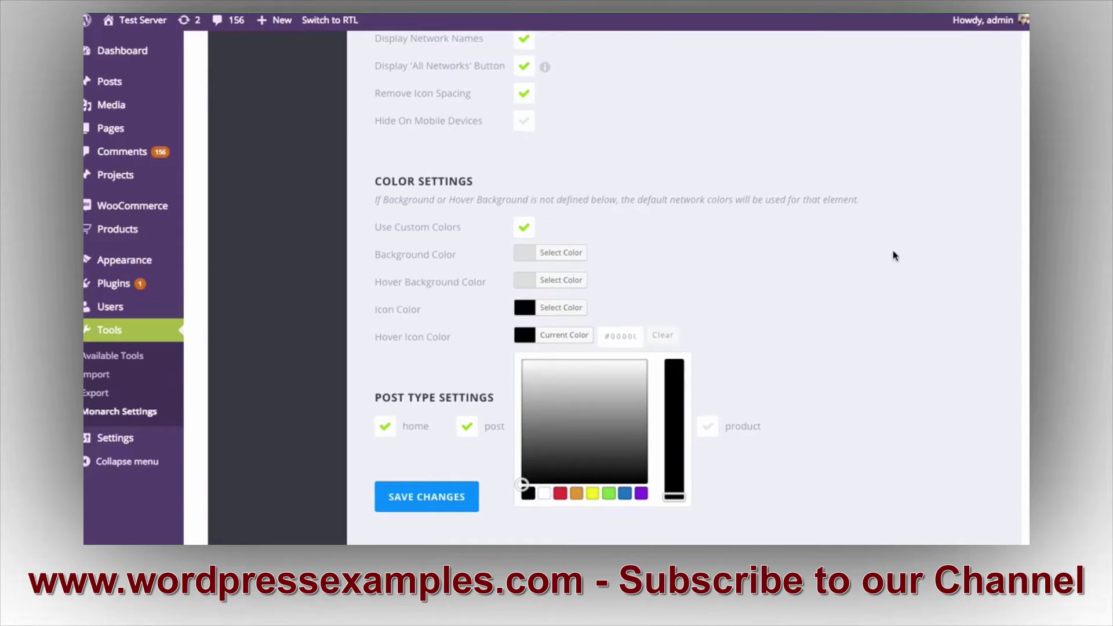
{"action": "left_click", "coordinate": [895, 255]}
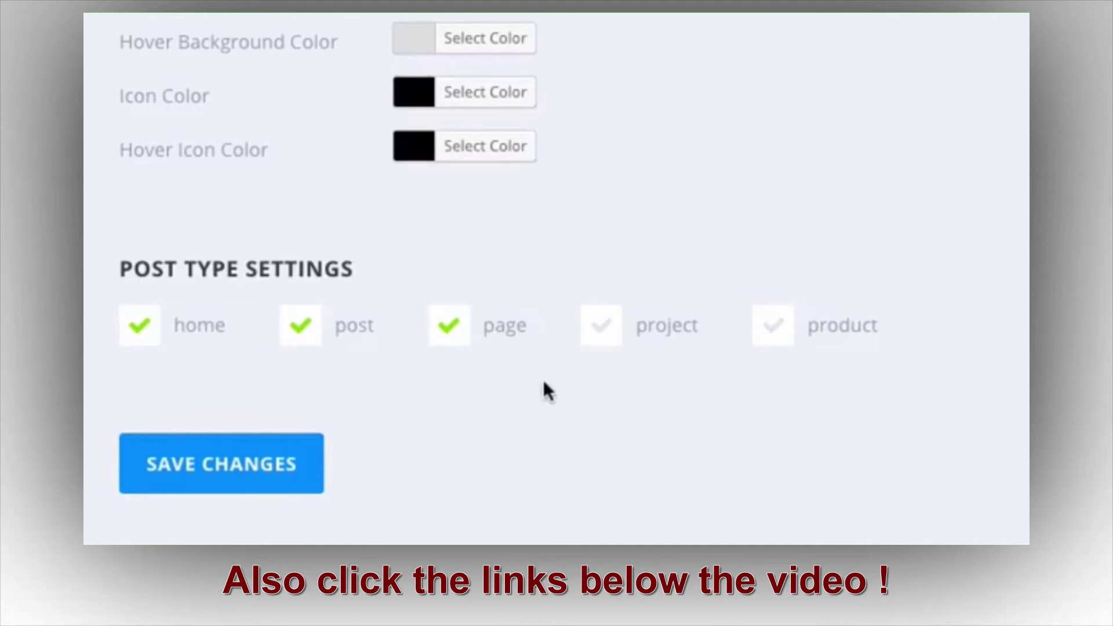
Restrict the fly-in's post types to product by deselecting home, post and page
{"action": "left_click", "coordinate": [292, 334]}
{"action": "left_click", "coordinate": [445, 332]}
{"action": "left_click", "coordinate": [771, 331]}
{"action": "left_click", "coordinate": [299, 336]}
{"action": "left_click", "coordinate": [135, 338]}
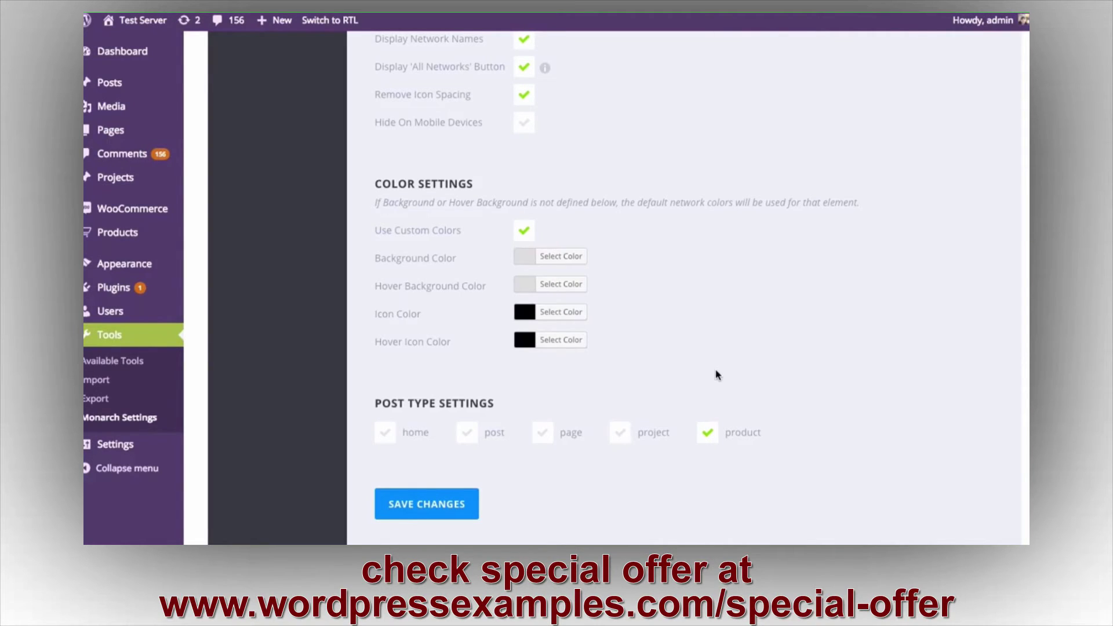
Change the fly-in's post types to home and post, with product deselected
{"action": "left_click", "coordinate": [712, 441]}
{"action": "left_click", "coordinate": [385, 436]}
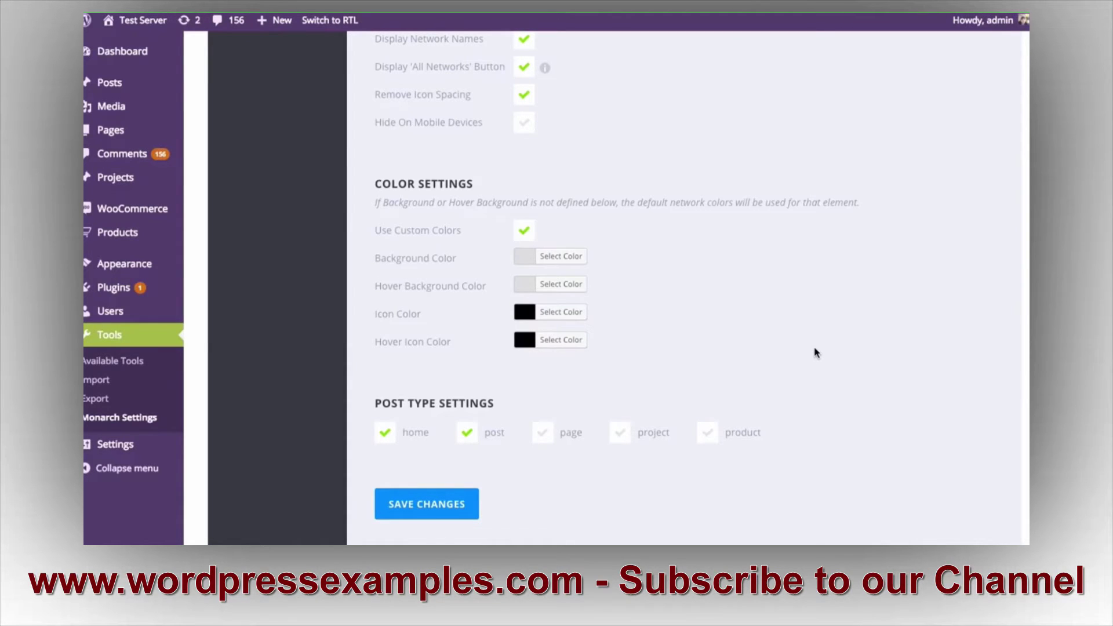
{"action": "scroll", "coordinate": [815, 352], "scroll_direction": "up", "scroll_amount": 15}
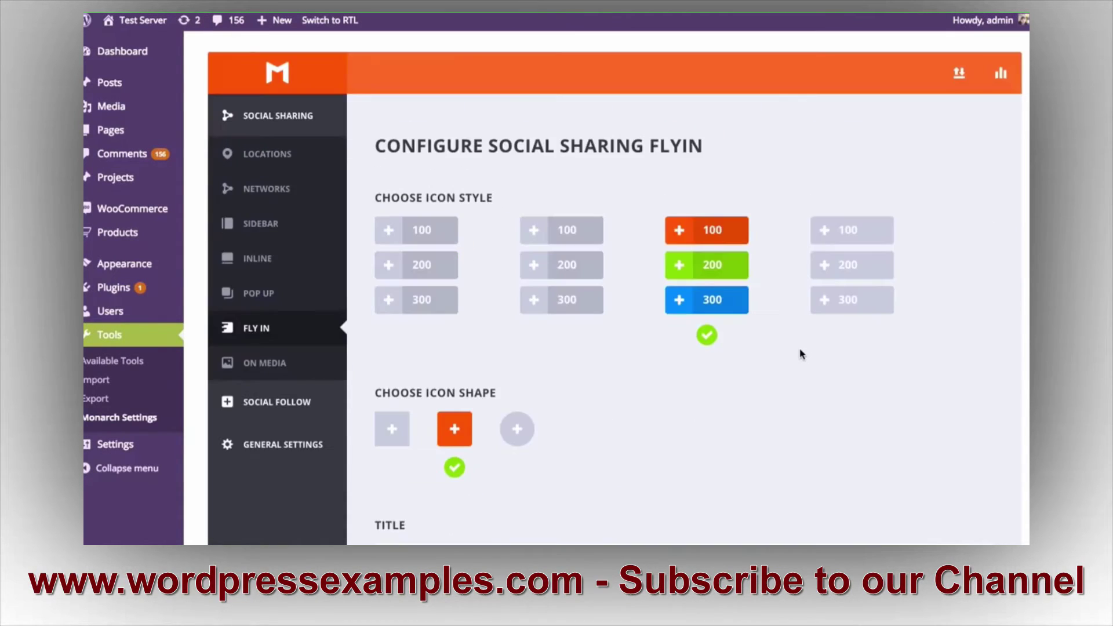